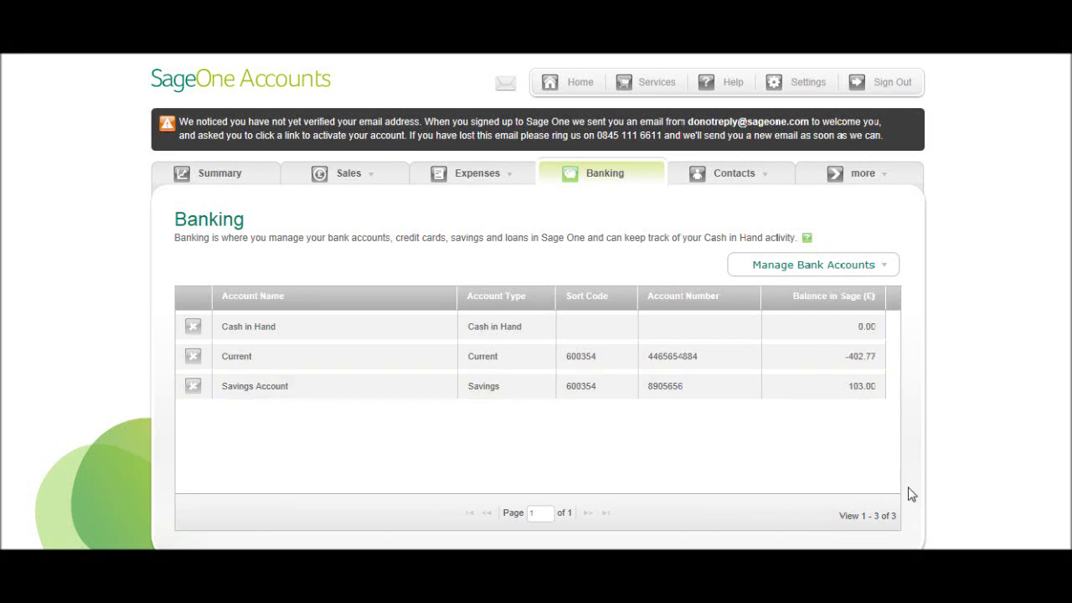
Open the purchase invoices, select the unpaid Stationery Supplies invoice and start recording a batch payment for it
click(651, 395)
mouse_move(498, 176)
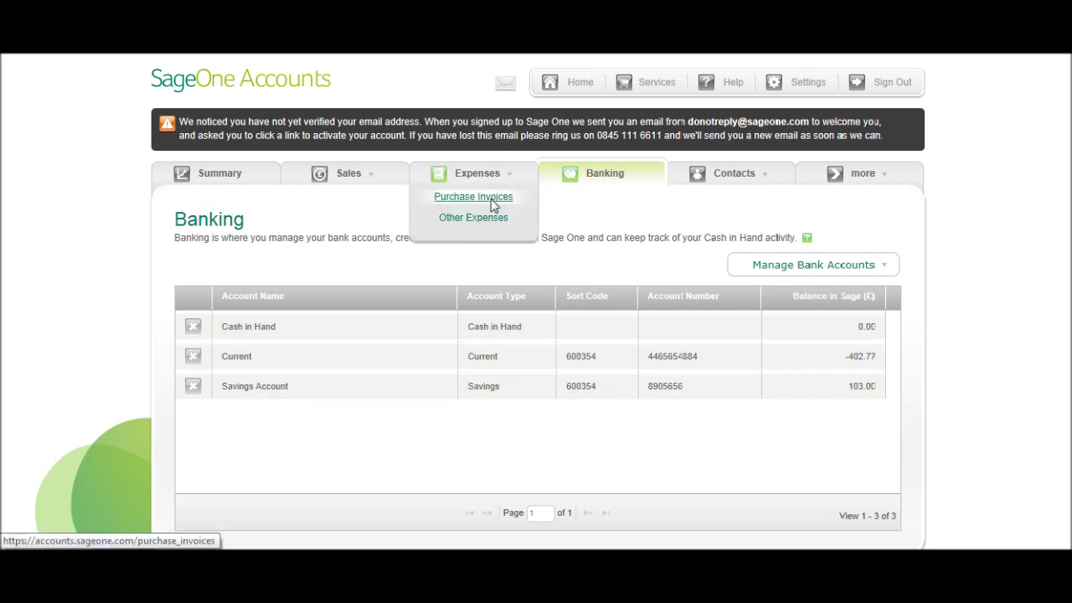
click(494, 206)
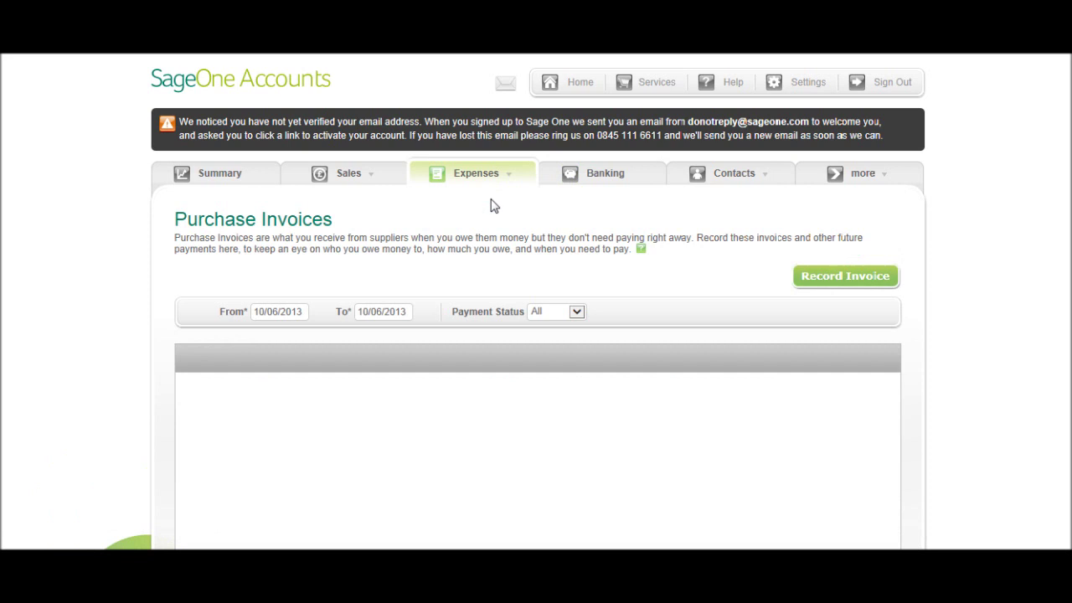
scroll(523, 233, down, 2)
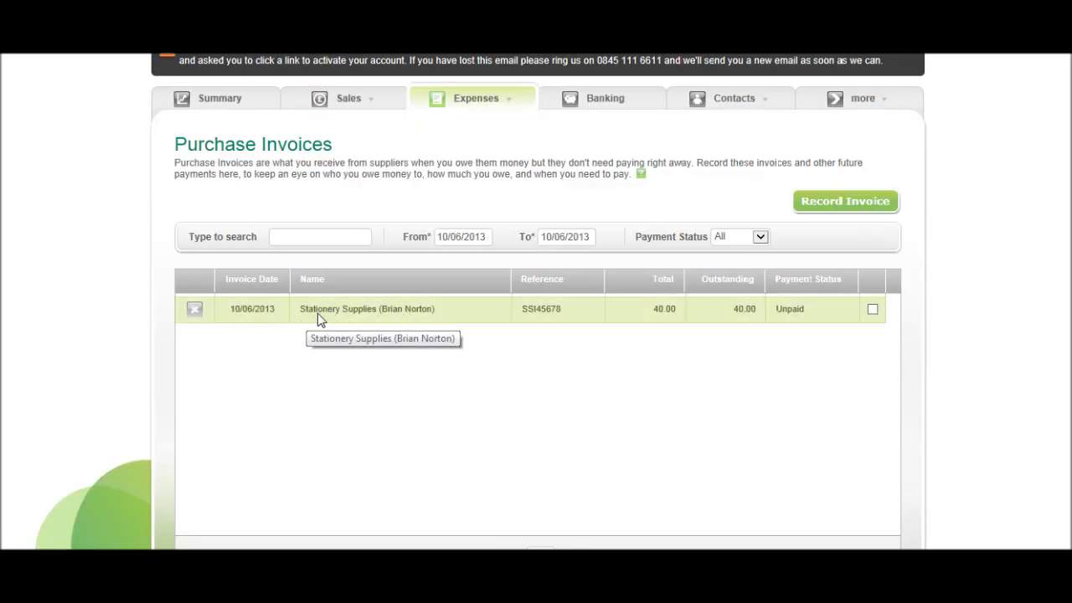
click(872, 311)
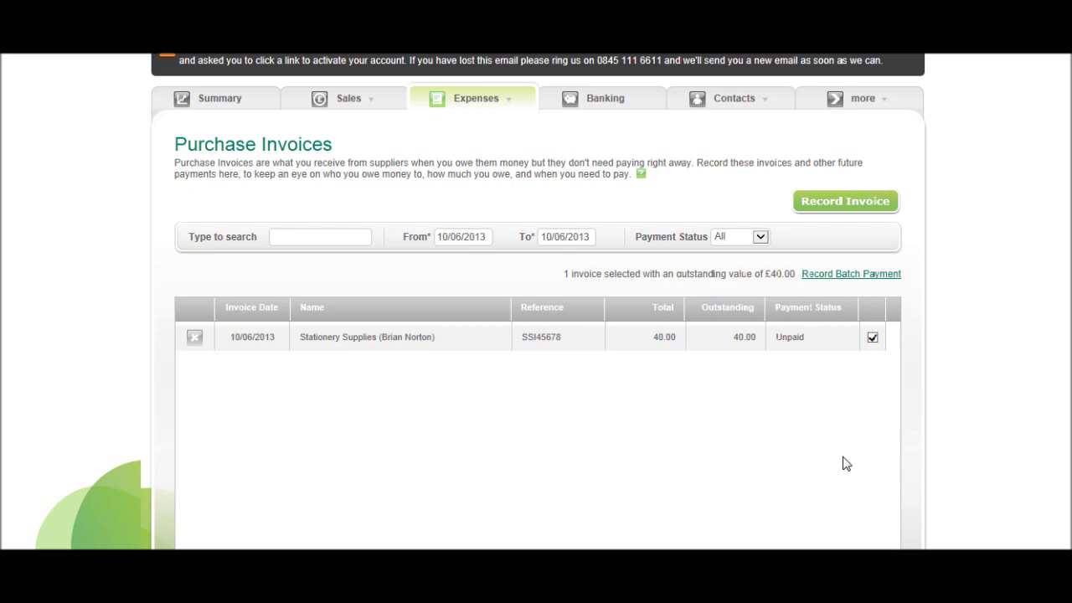
click(866, 275)
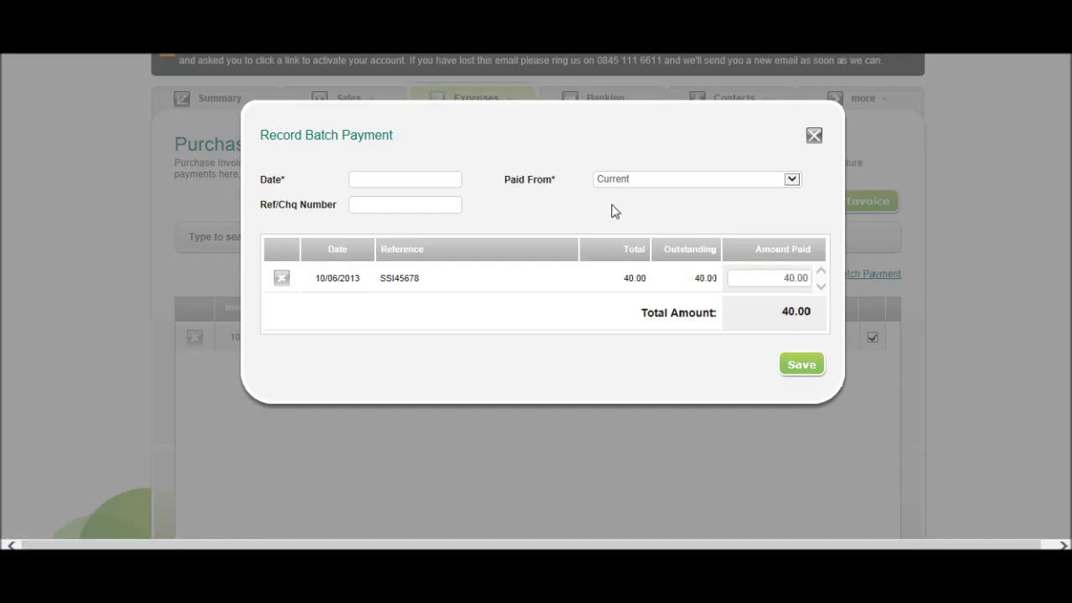
Record the supplier payment dated 04/06/2013 with reference Bacs, paid from the Current account, and save it
click(436, 182)
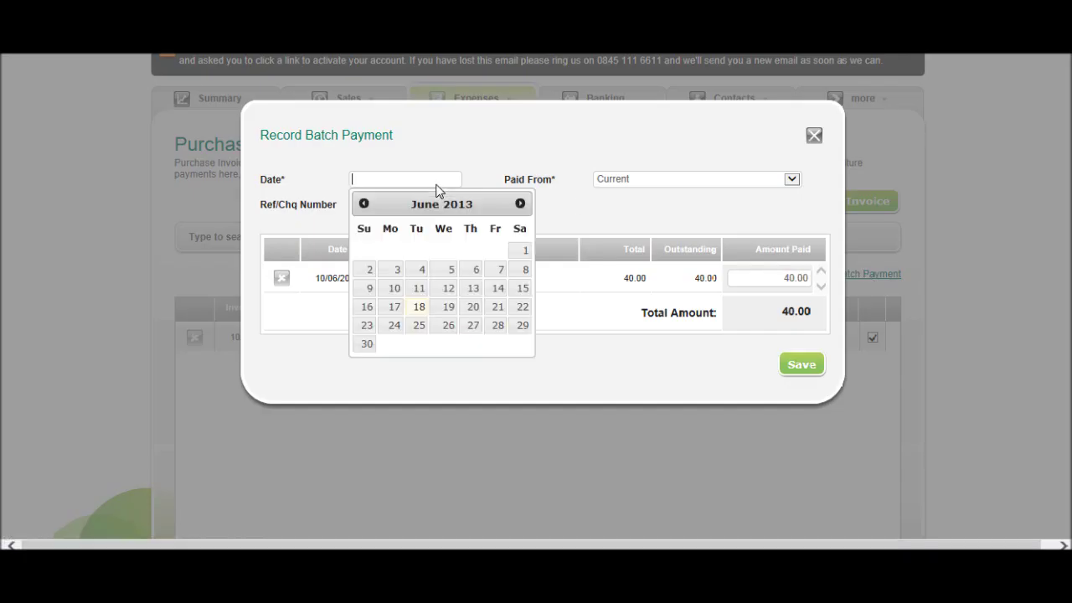
click(414, 272)
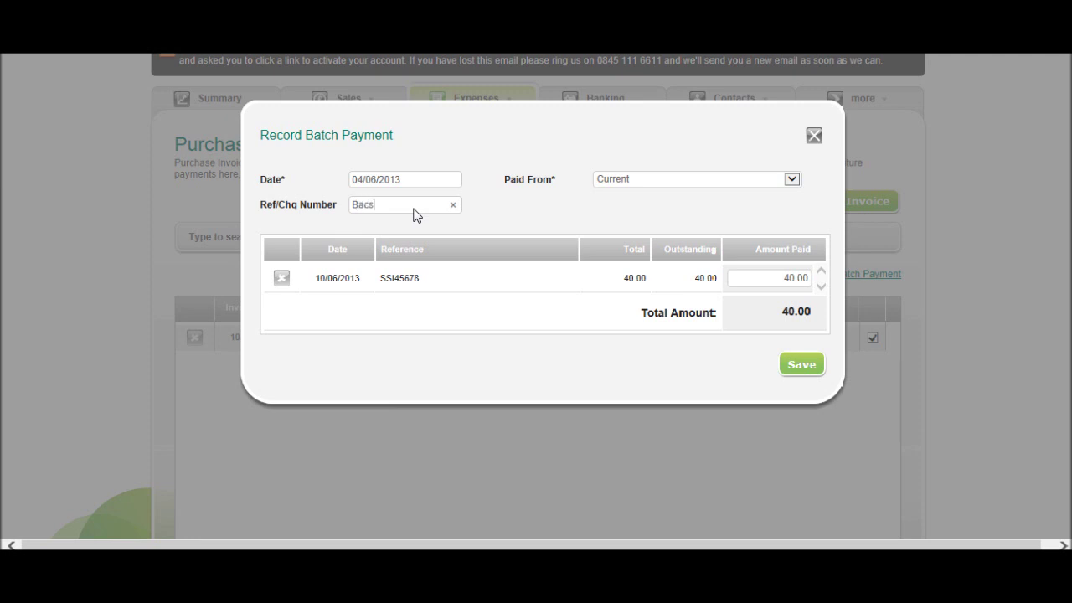
click(794, 184)
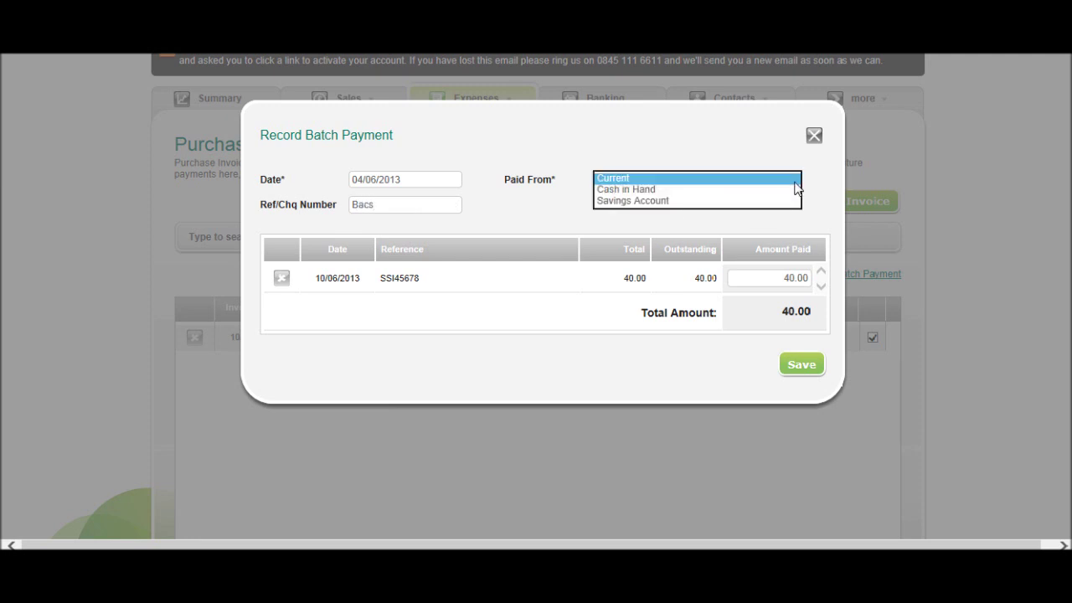
click(705, 185)
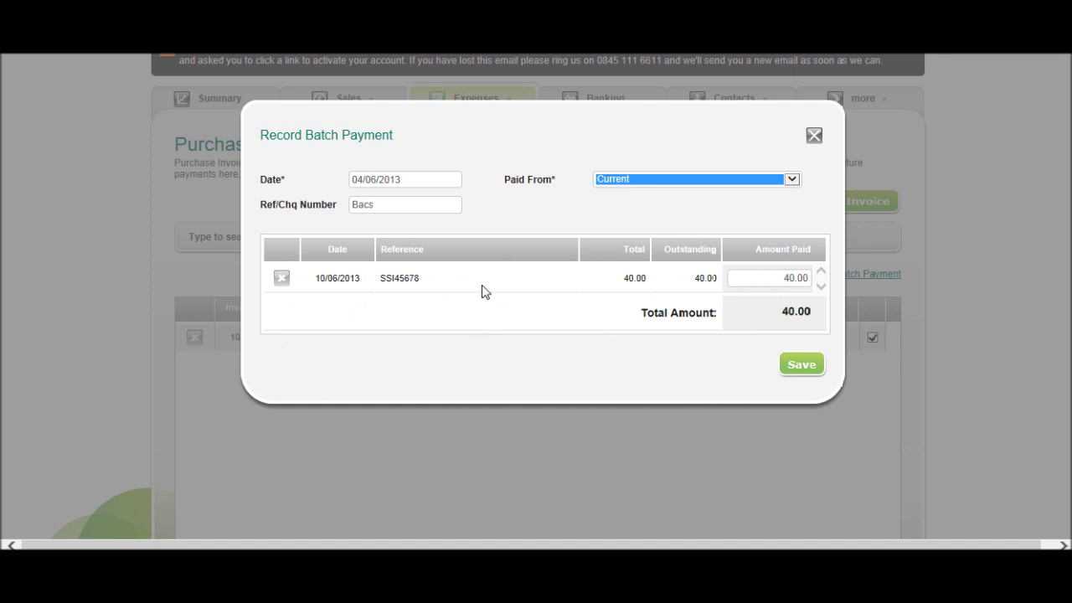
click(801, 366)
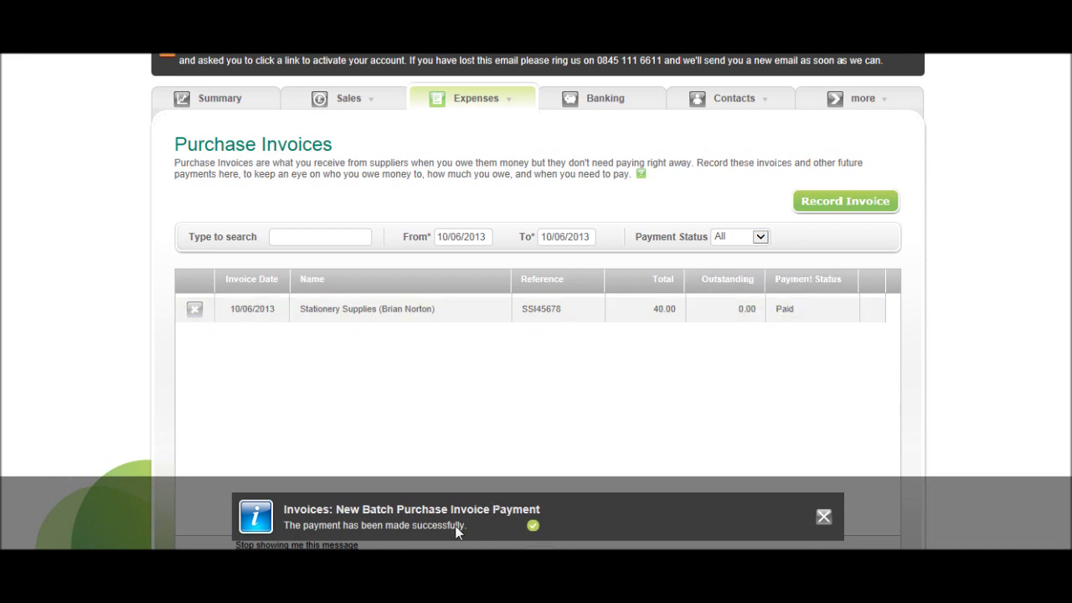
click(824, 515)
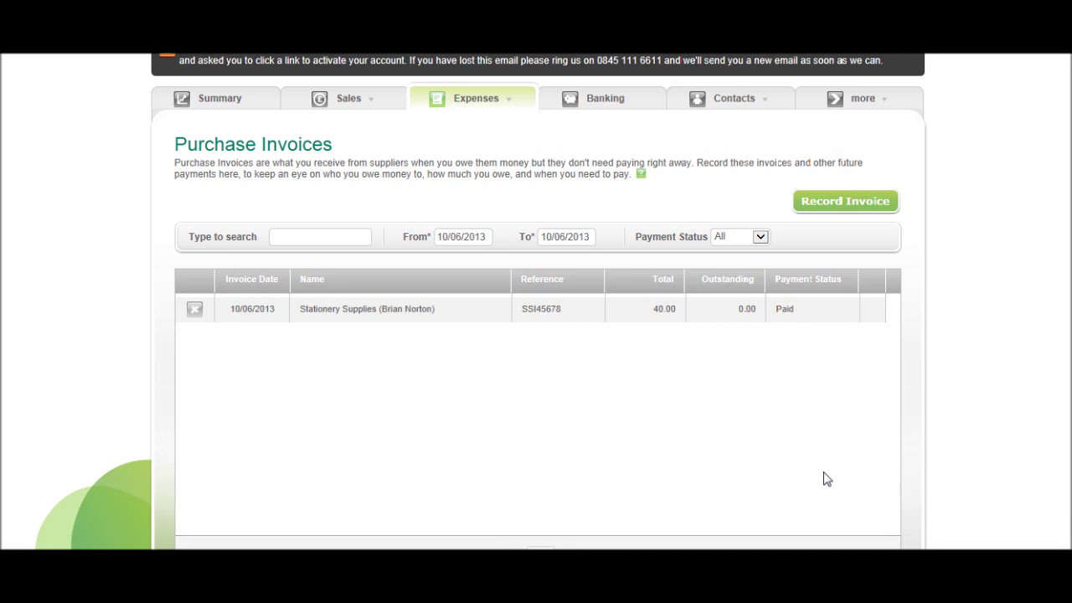
Open the sales invoices, select unpaid invoices SI-5 and SI-4, and start recording a batch payment for both
mouse_move(342, 101)
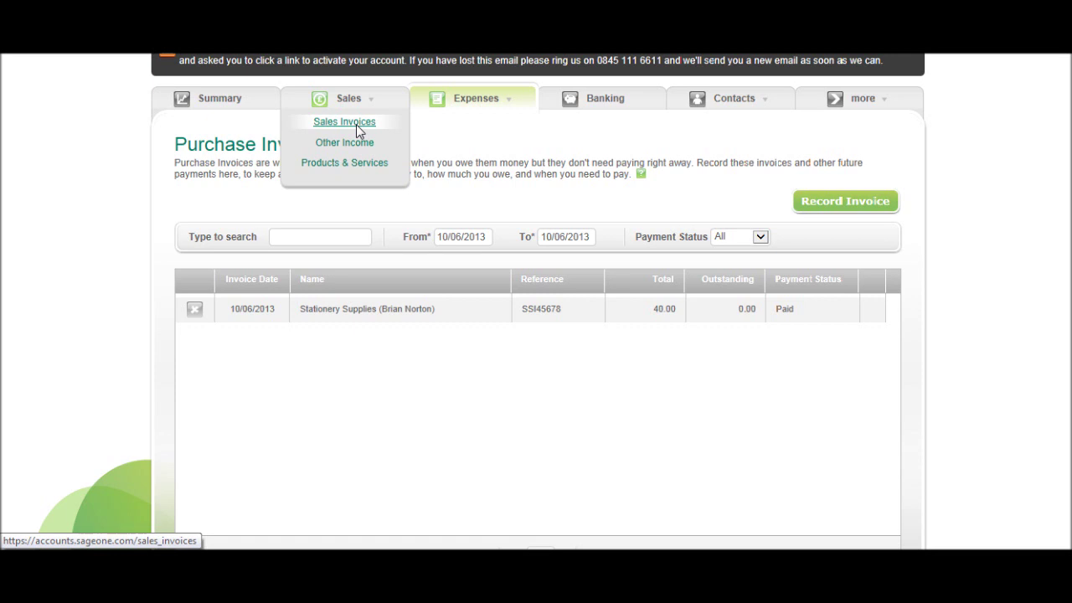
click(356, 124)
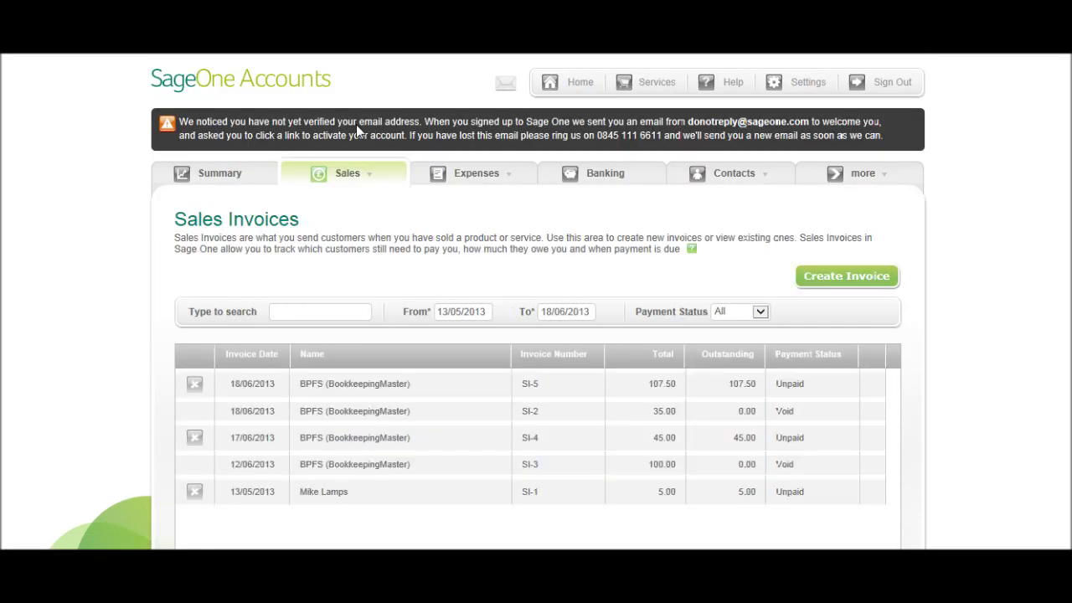
scroll(412, 263, down, 3)
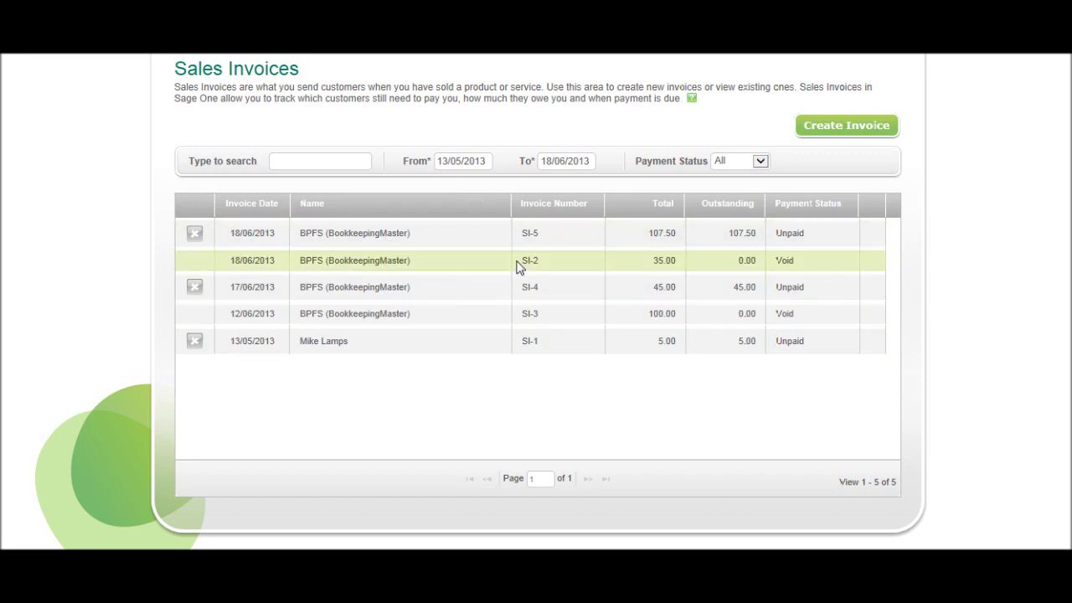
click(872, 238)
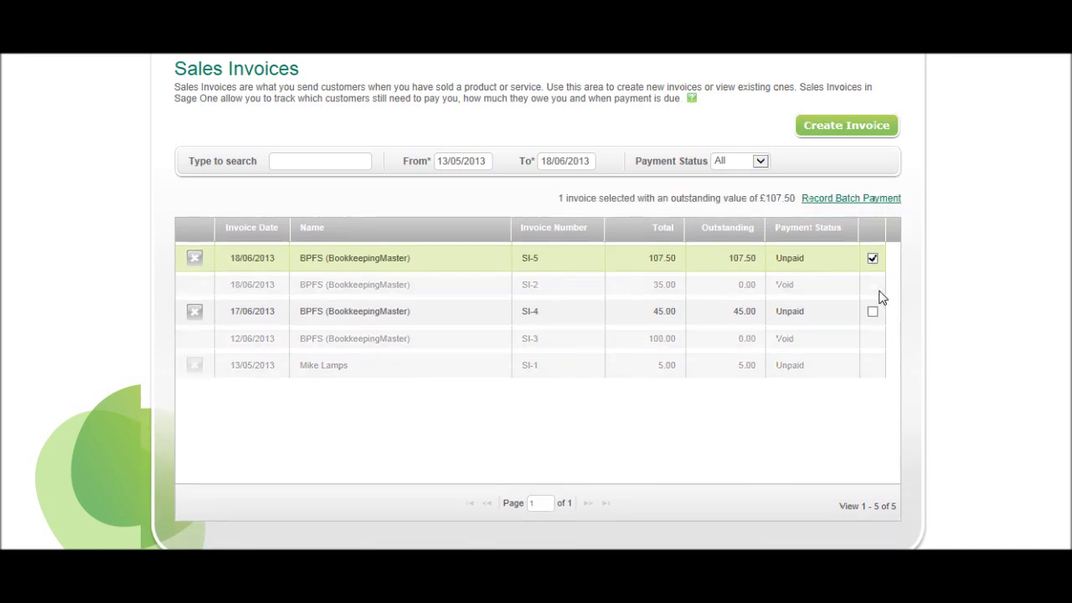
click(872, 316)
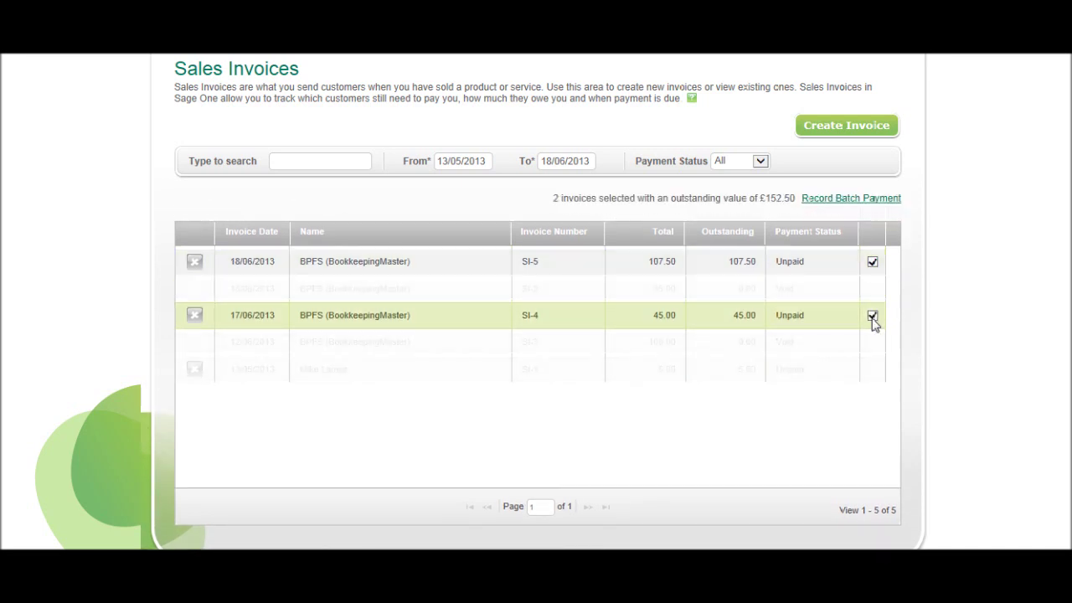
click(855, 201)
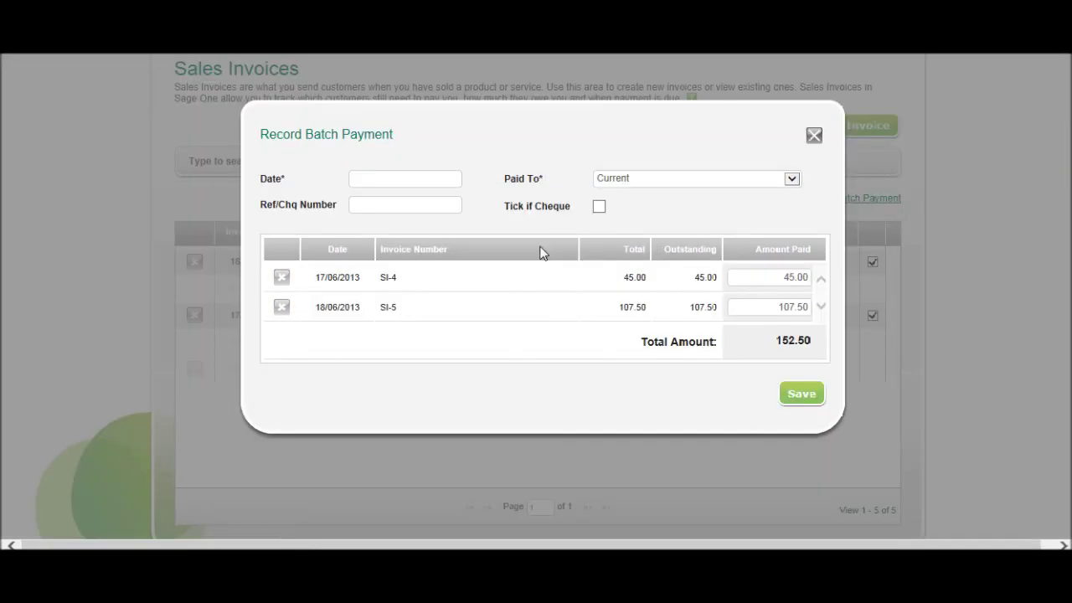
Date the customer payment 17/06/2013, enter reference 0052456, mark it as a cheque and save it
click(410, 180)
click(391, 310)
click(373, 209)
text(0052456)
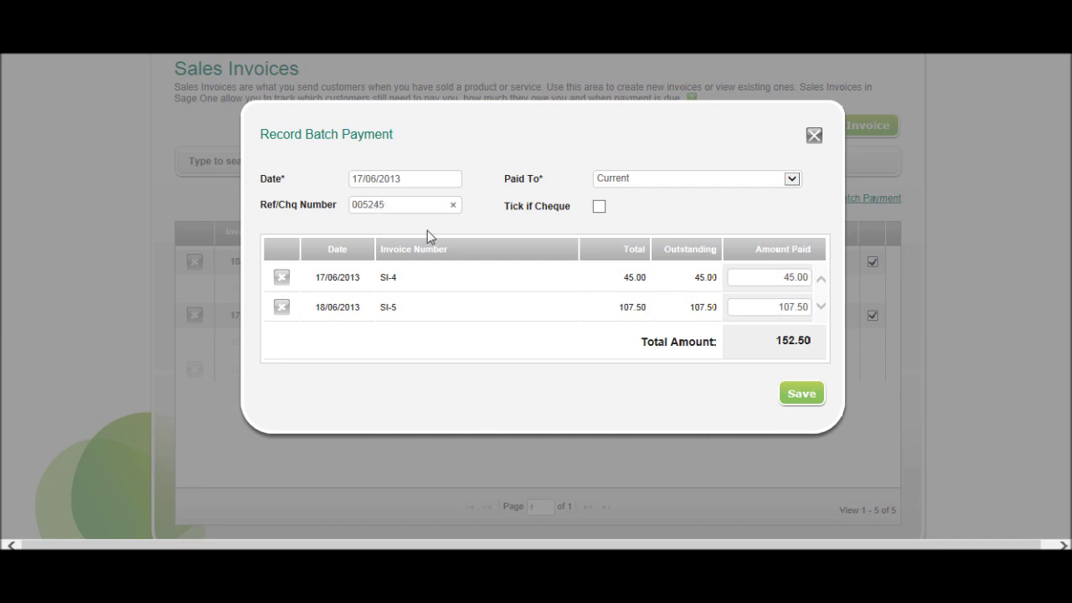
click(599, 207)
click(802, 394)
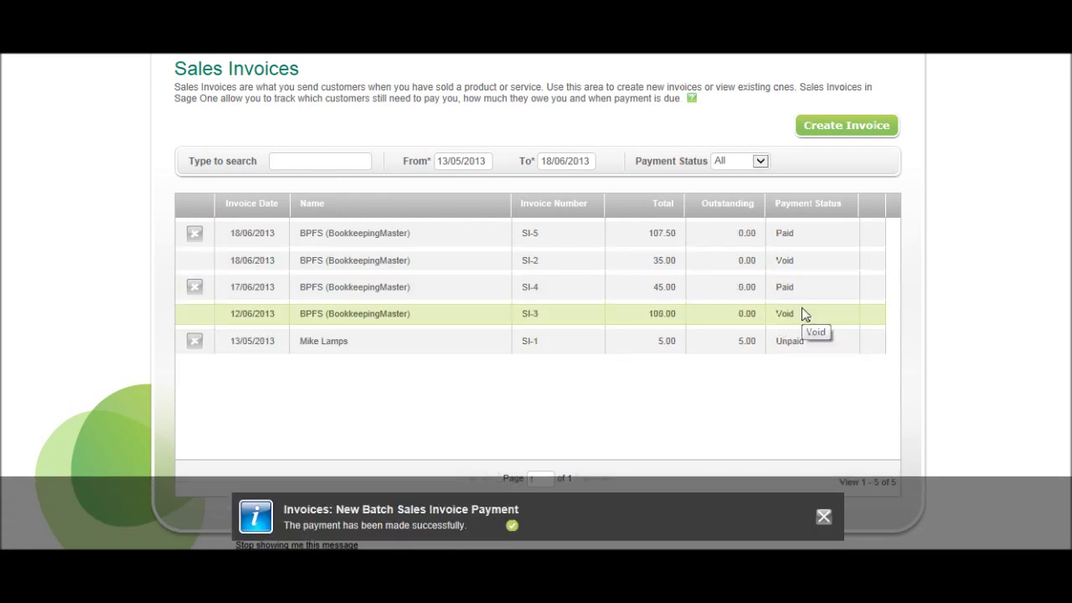
Open the bank accounts list to check the account balances
scroll(577, 400, up, 3)
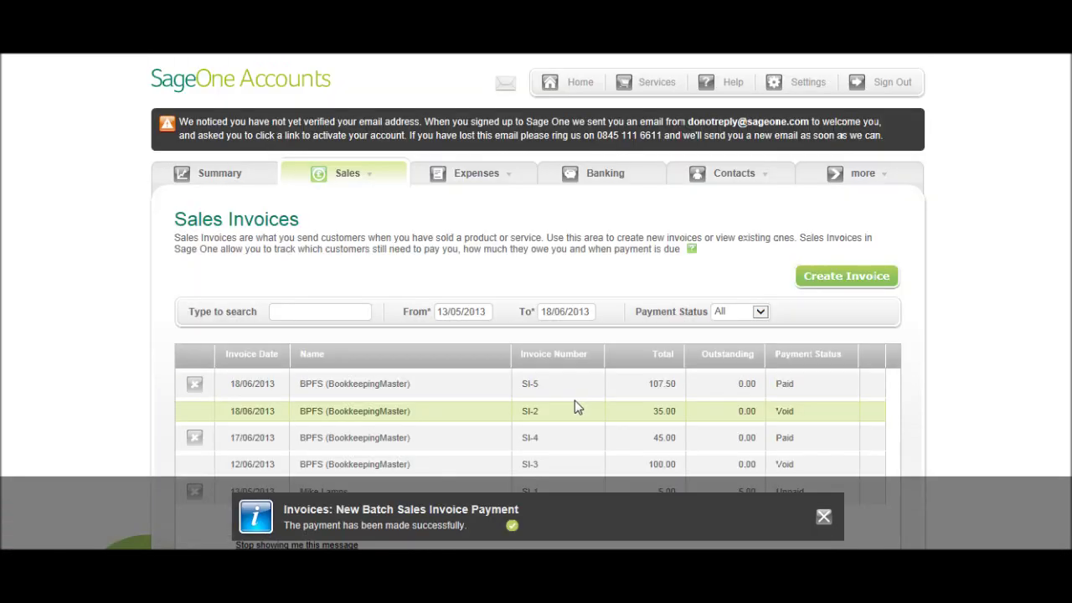
click(629, 173)
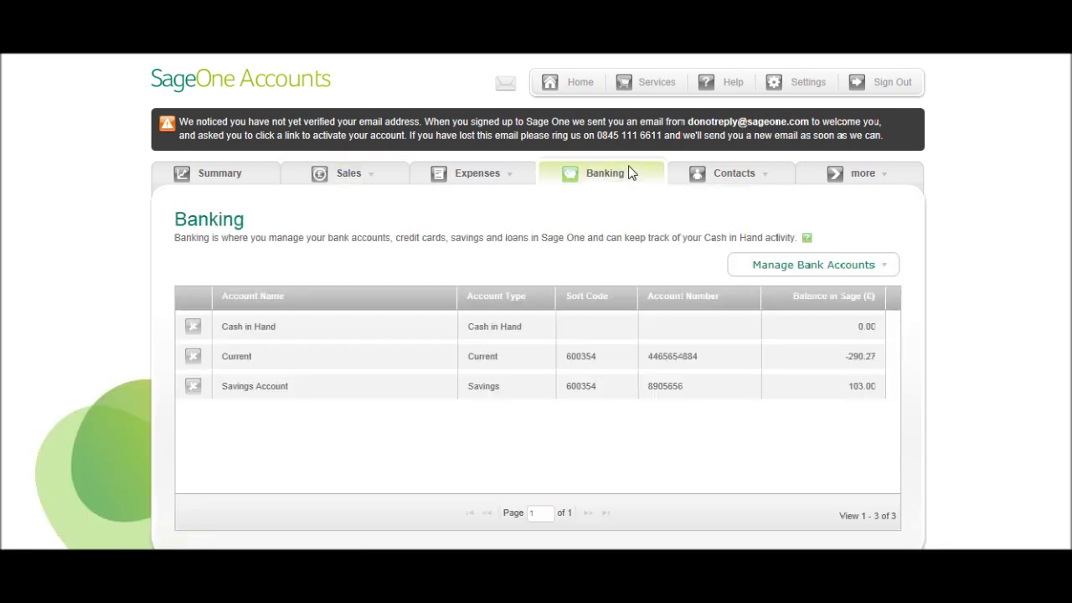
Read the descriptions on the Reports page, view the Outstanding Sales Invoices report, and return to the reports list
mouse_move(888, 180)
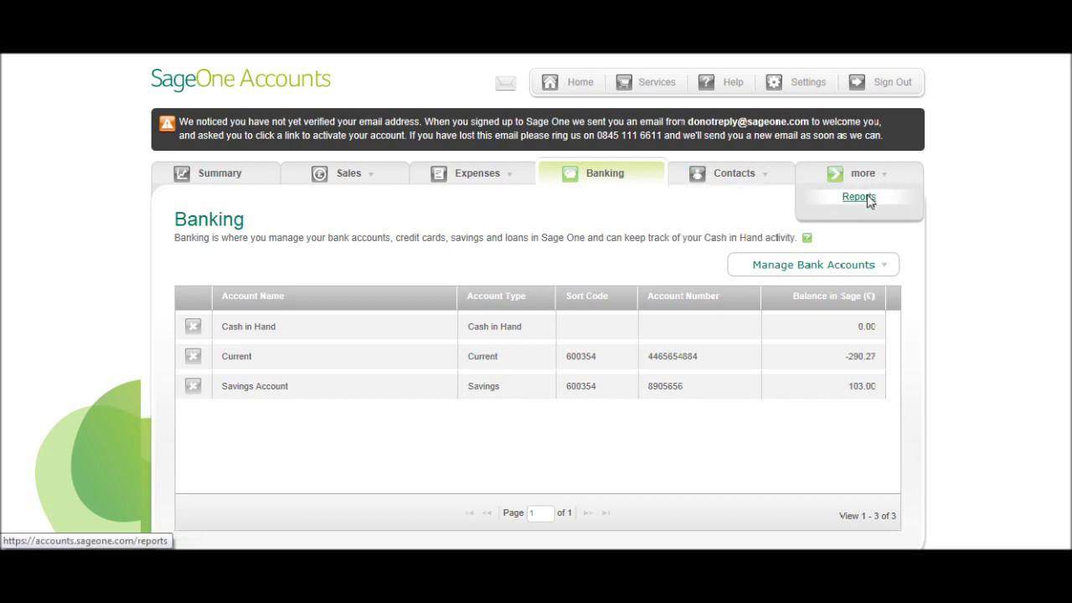
click(865, 196)
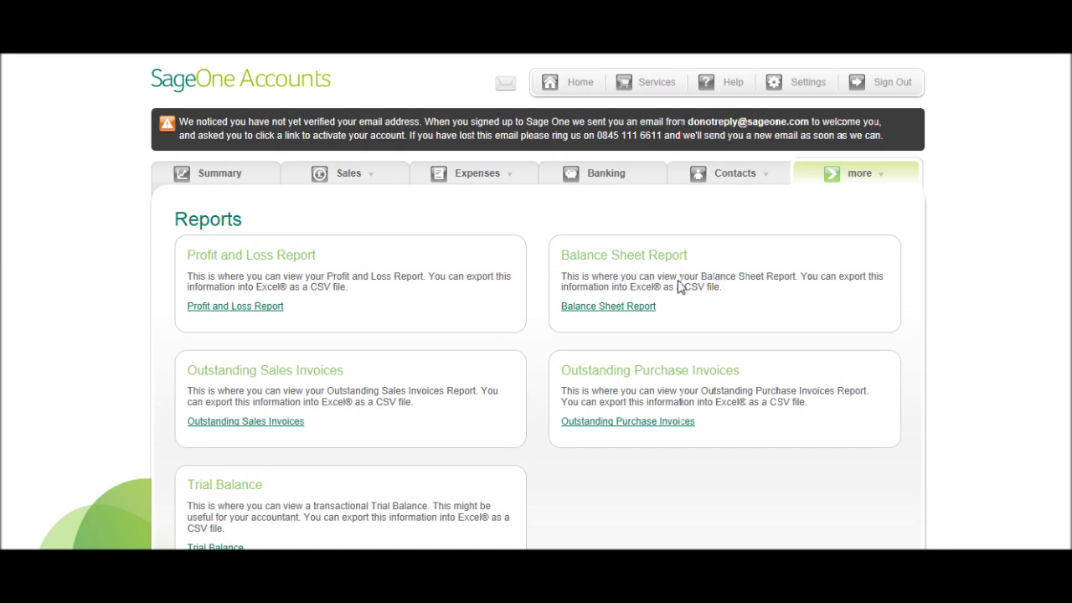
scroll(670, 310, down, 3)
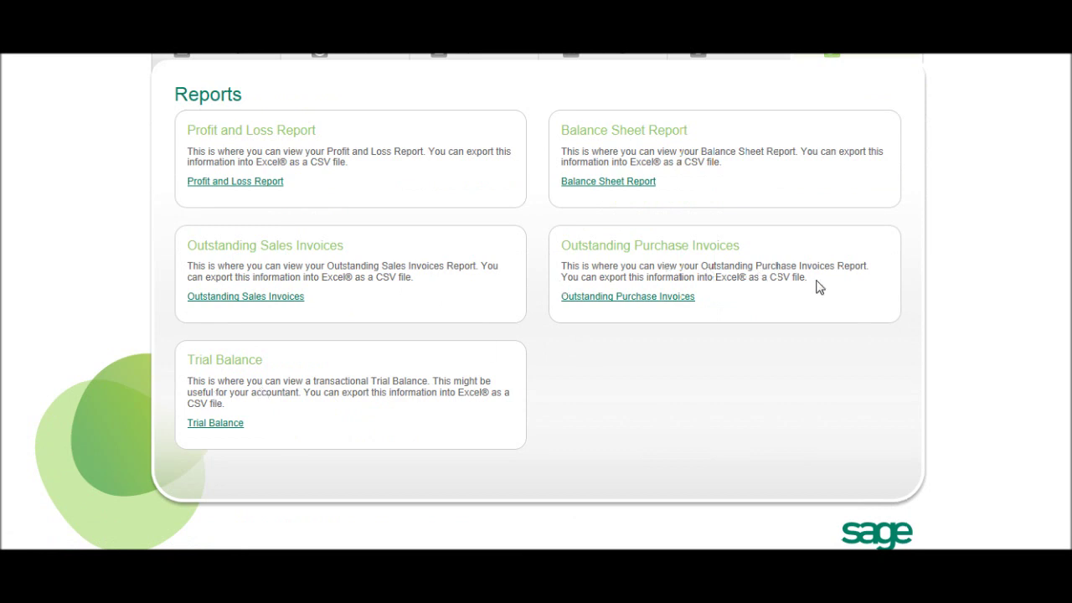
drag(809, 282, 541, 258)
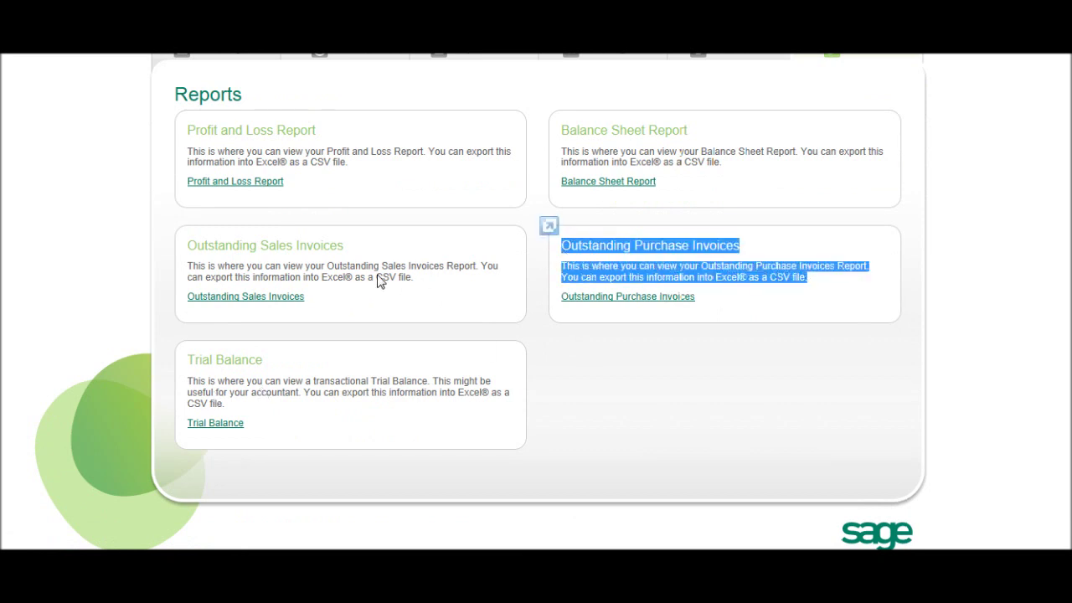
drag(411, 280, 438, 279)
click(213, 257)
drag(571, 239, 847, 290)
click(541, 297)
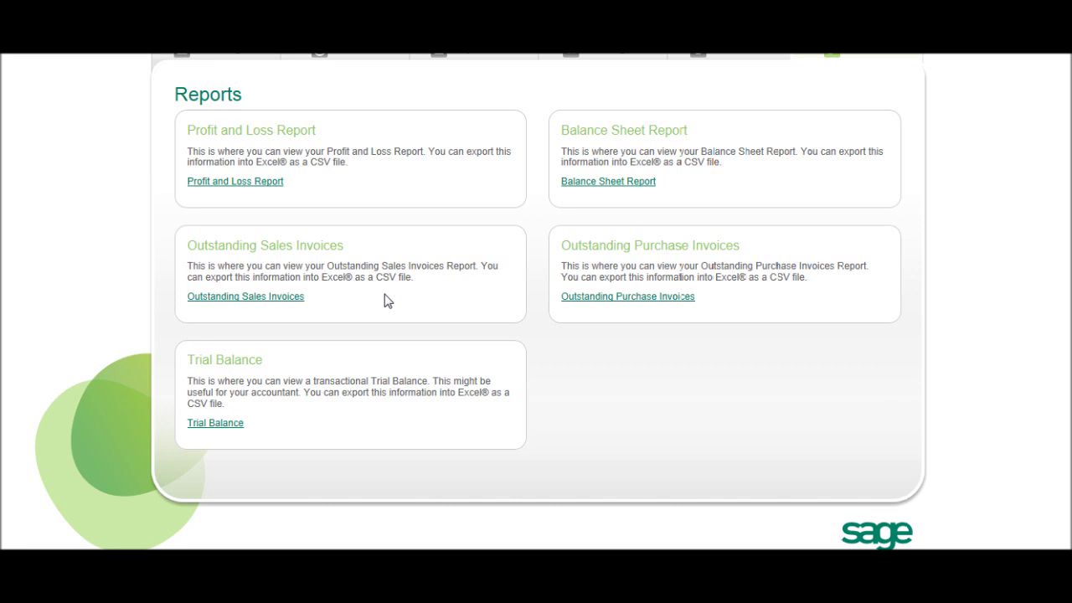
click(279, 296)
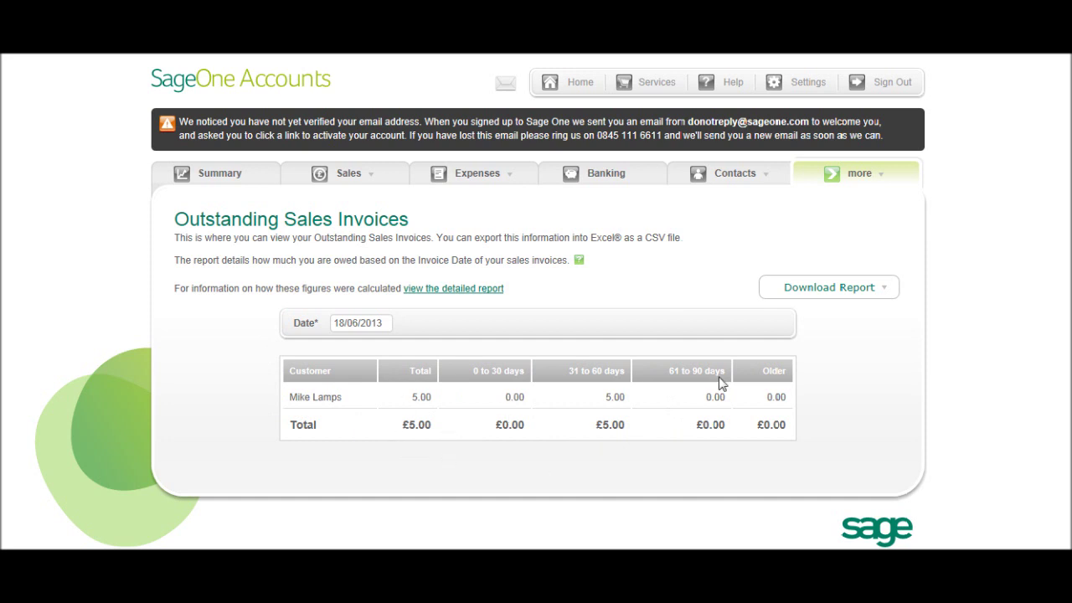
mouse_move(849, 181)
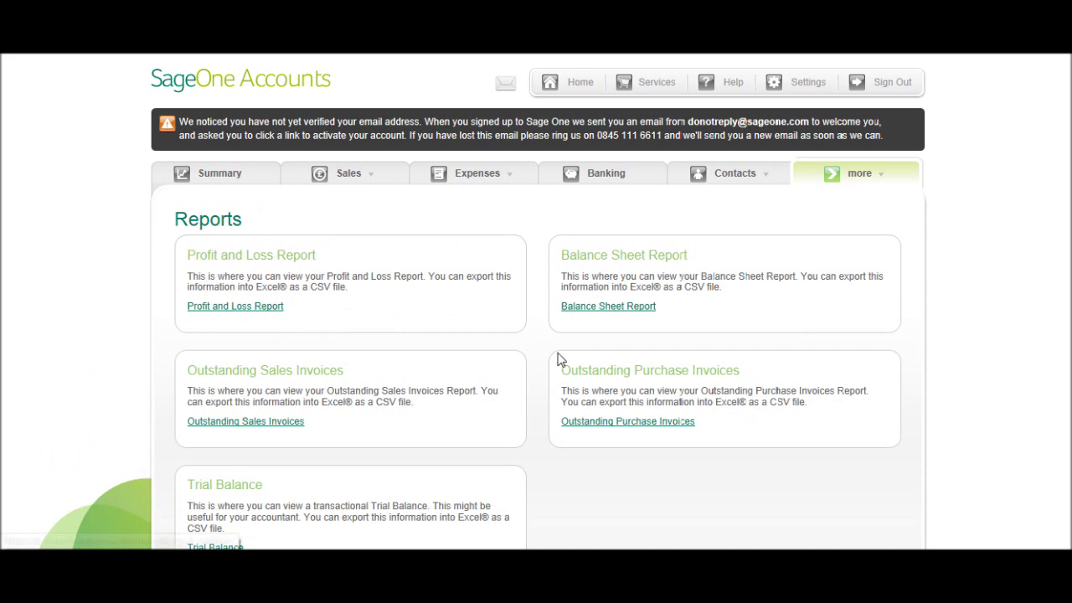
Open the Summary page and examine the sales, expenses and profit figures, the Current account chart and the top unpaid sales invoices
click(242, 177)
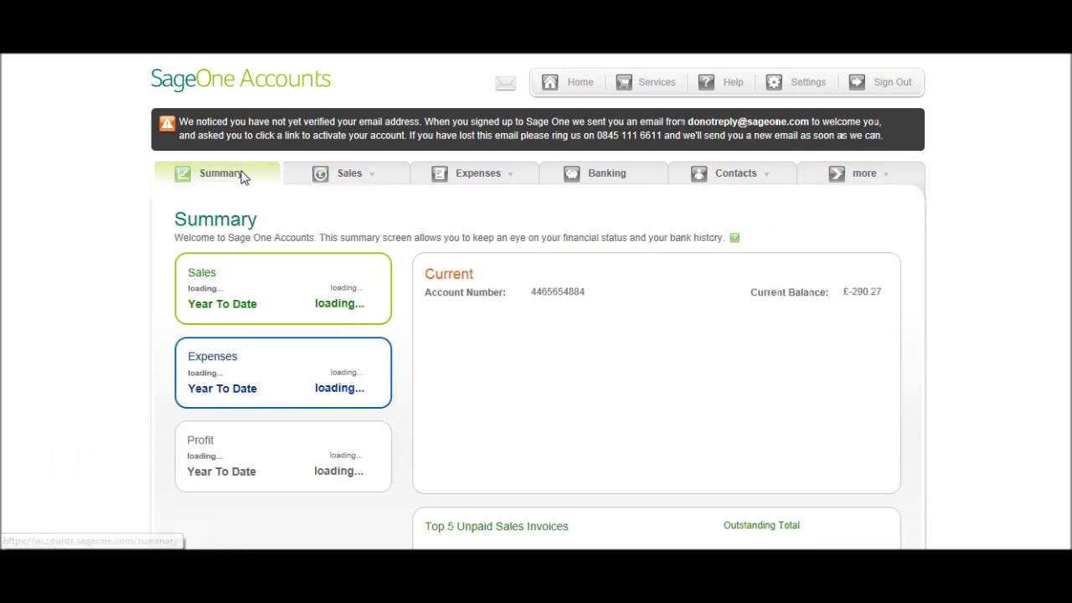
scroll(472, 418, down, 2)
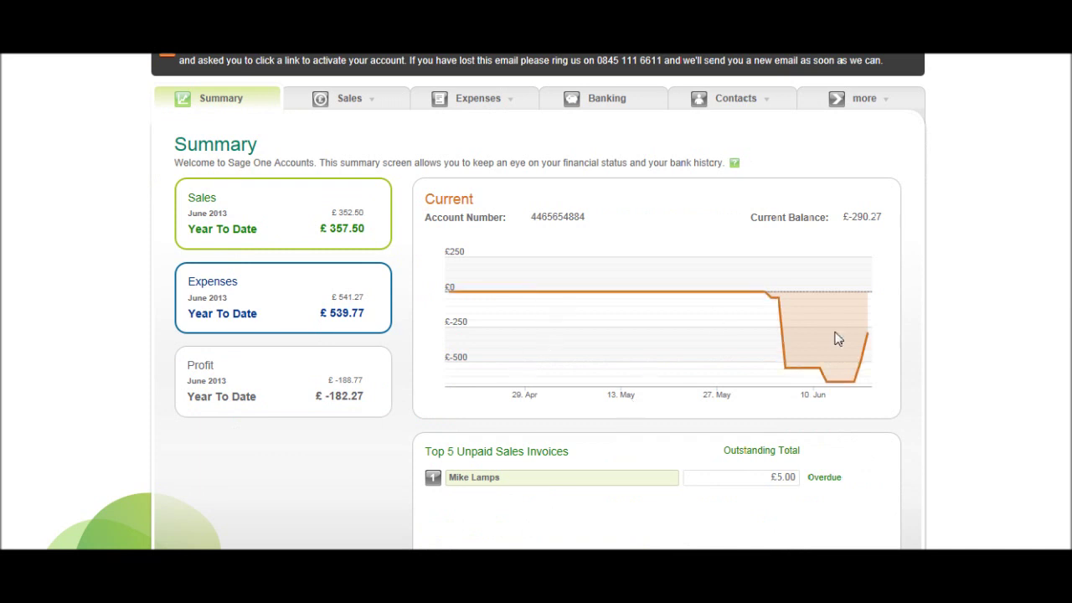
scroll(453, 451, down, 3)
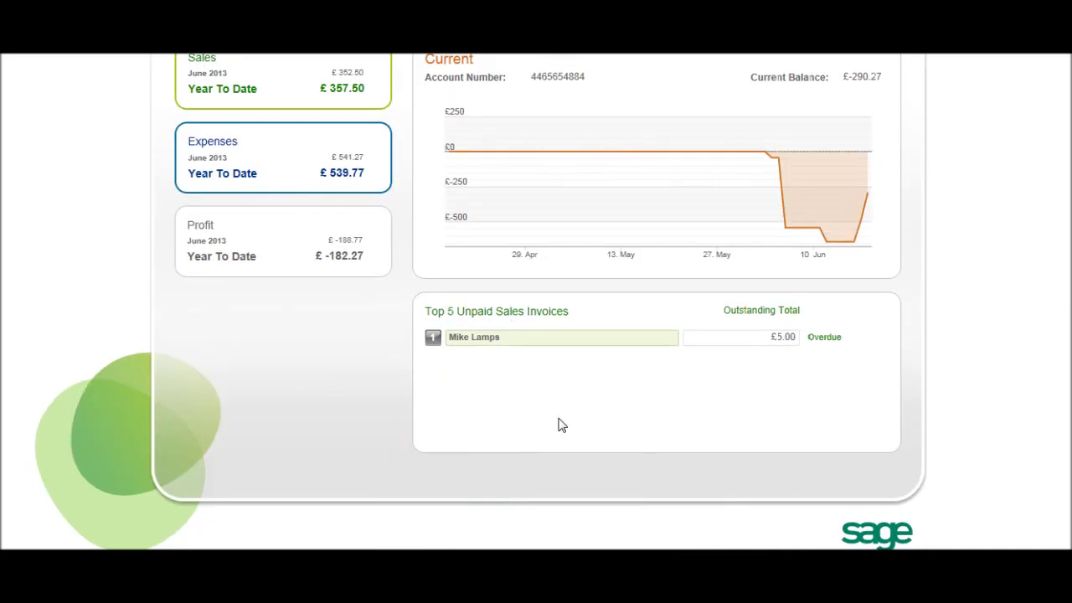
scroll(558, 426, up, 3)
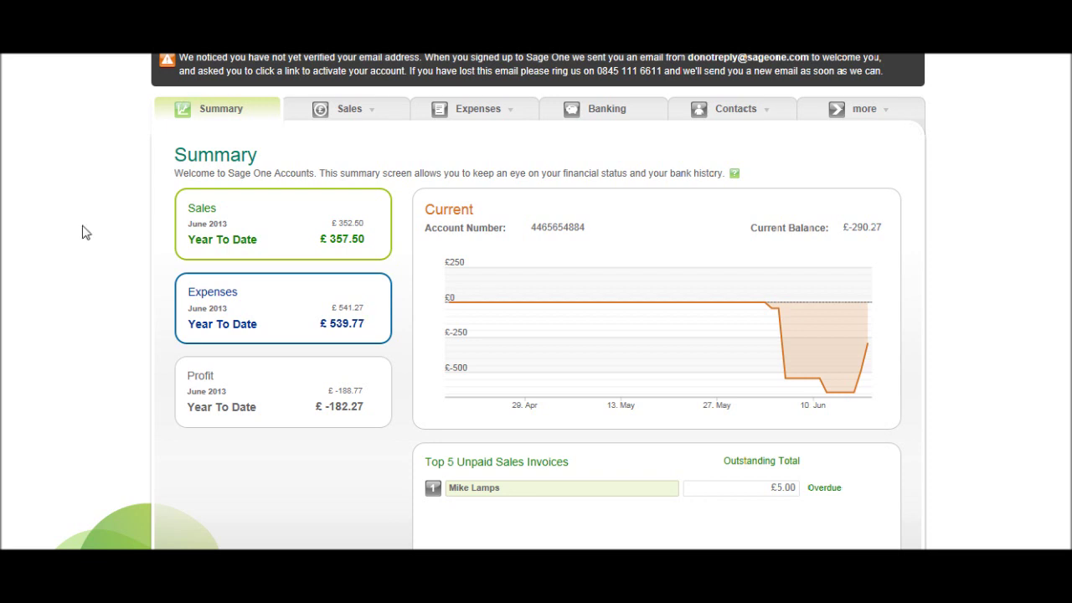
scroll(444, 411, up, 1)
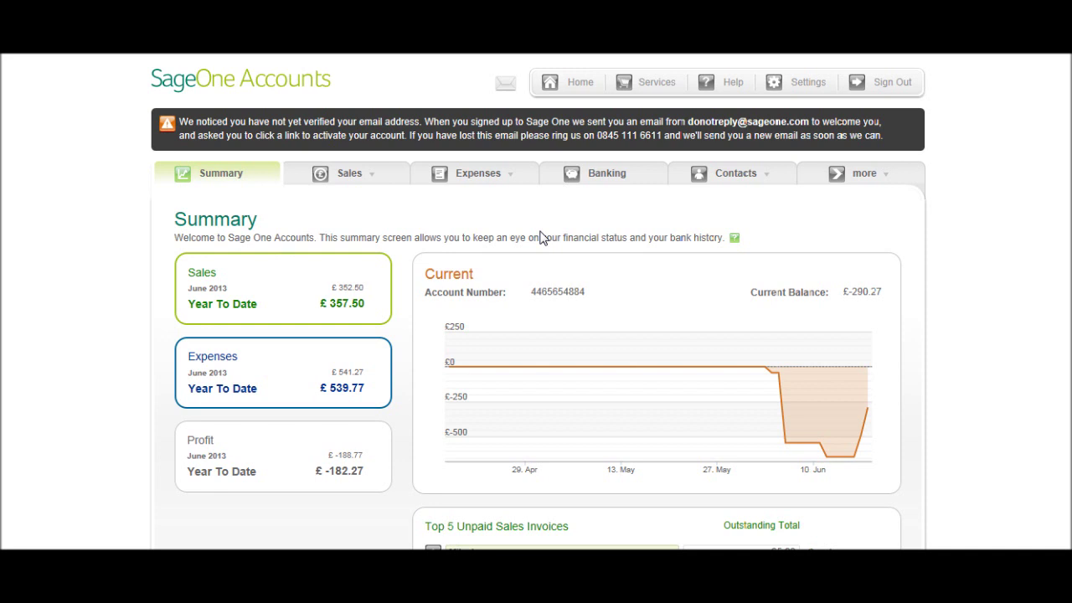
drag(320, 238, 723, 241)
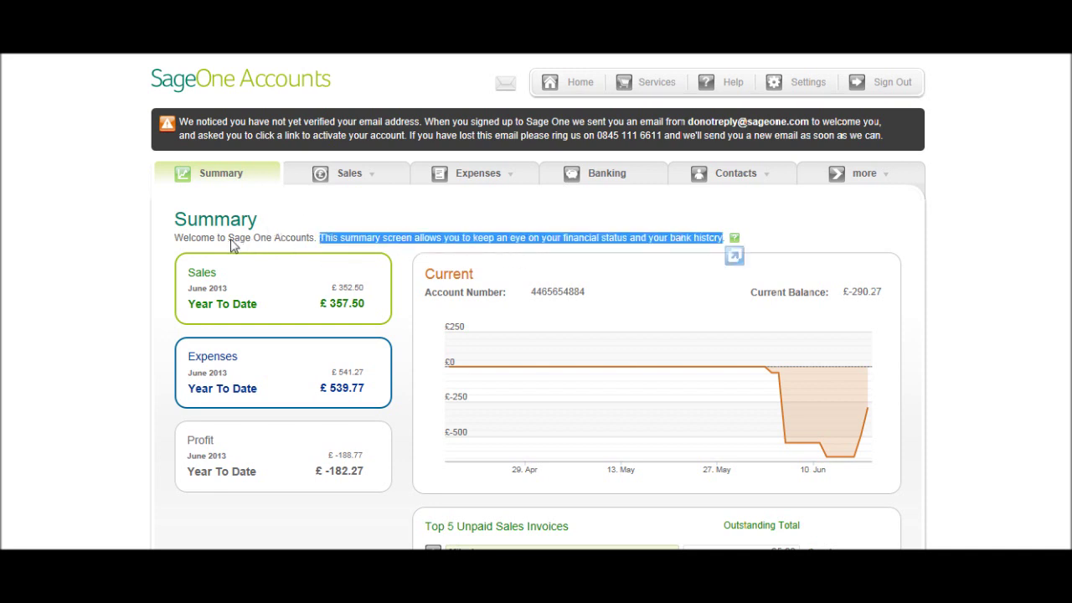